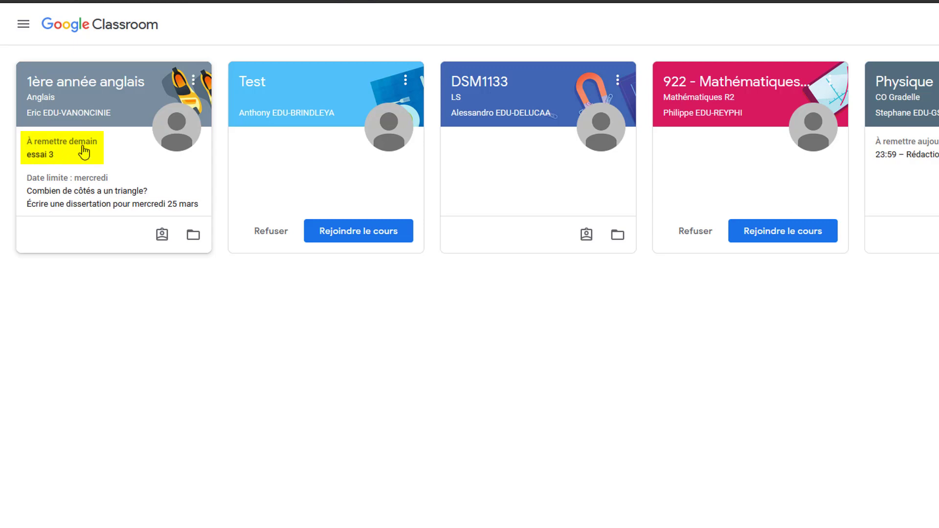
Step: Open the full page of the "diction" assignment in the "1ère année anglais" course
left_click(53, 157)
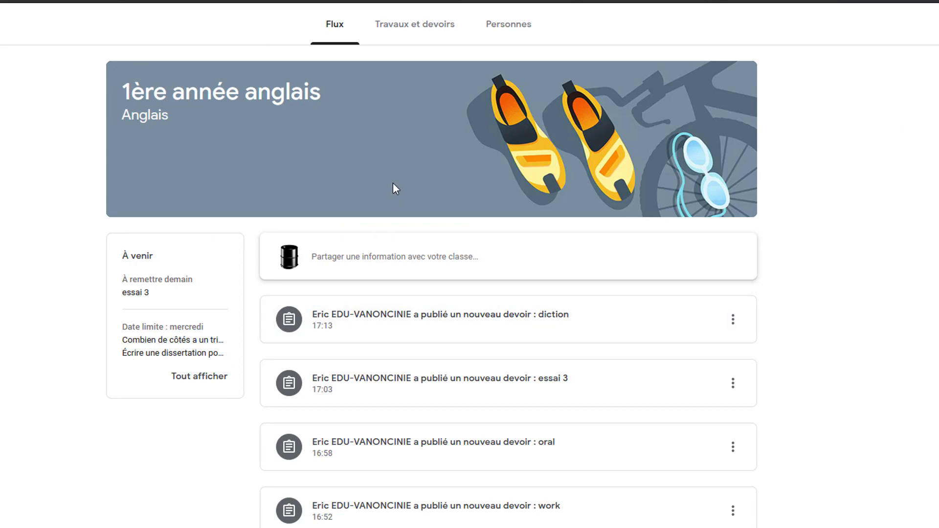
left_click(399, 39)
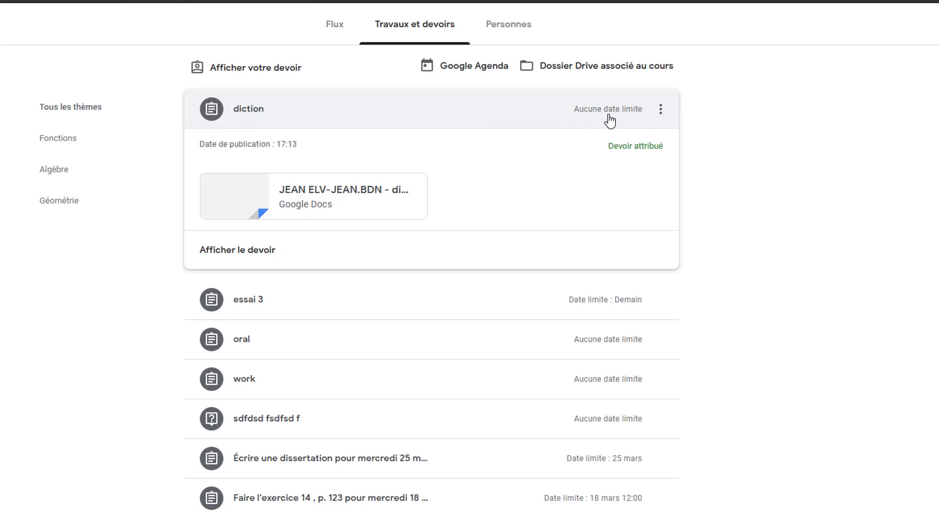
left_click(220, 249)
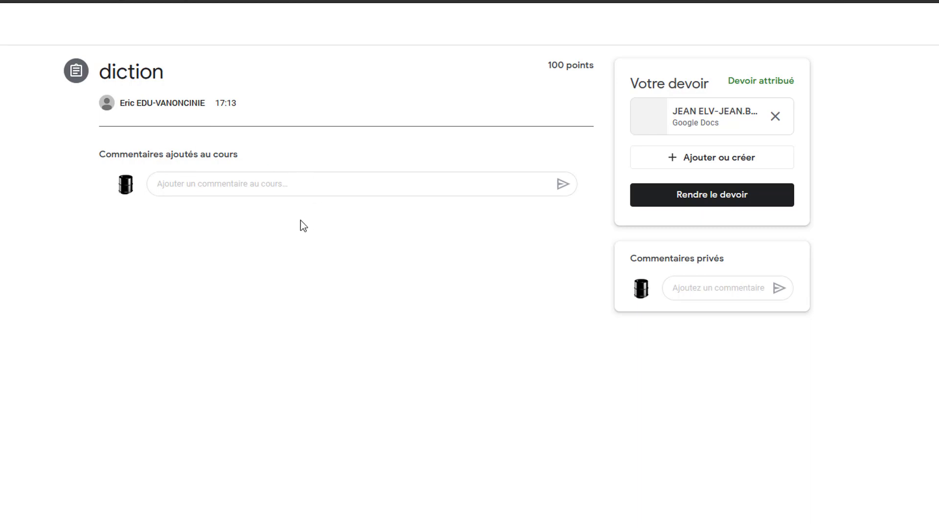
Step: Draft the course comment "sfjsbdfmsdbfsdm" on the diction assignment without posting it, and activate the private comment field
left_click(267, 182)
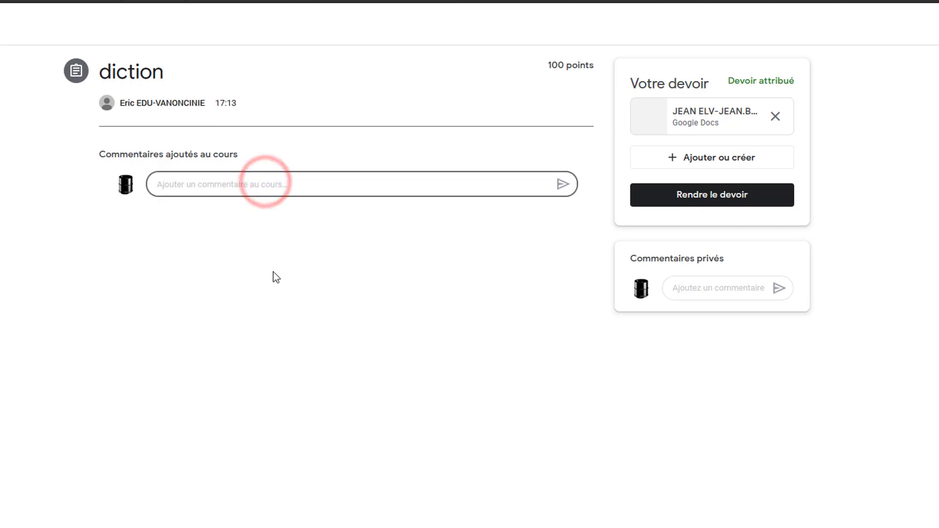
type("sfjsbdfmsdbfsdm")
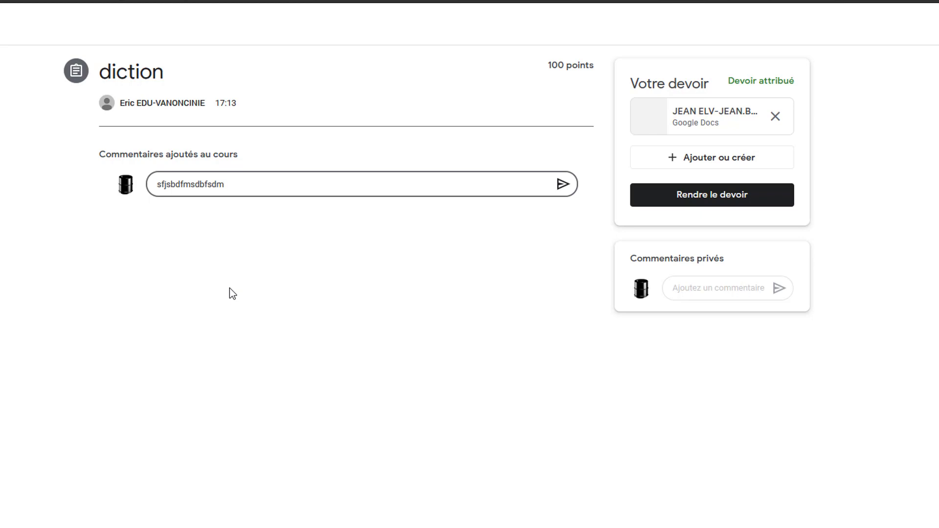
left_click(712, 289)
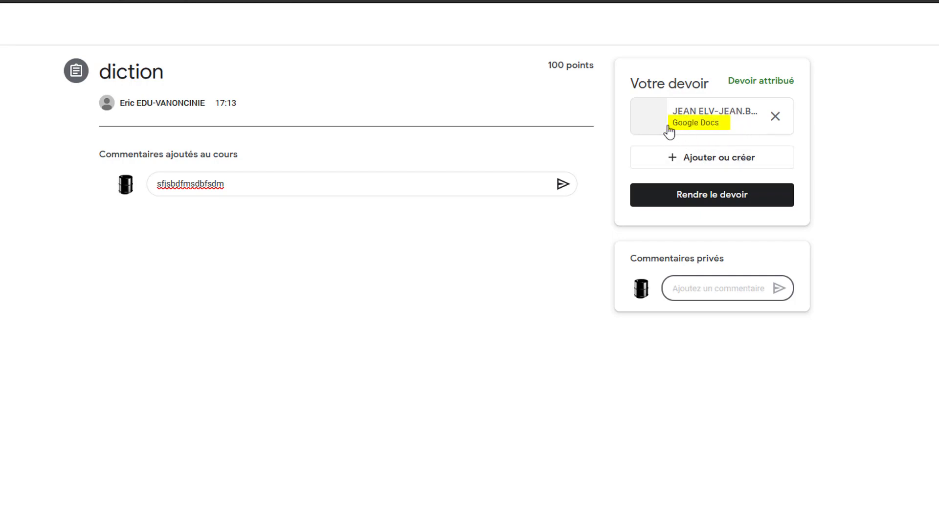
Step: Open the Google Docs file attached to the diction assignment and write several lines starting with "dfg dfgg dfgdfg dfgdf gdf gdf df"
left_click(685, 125)
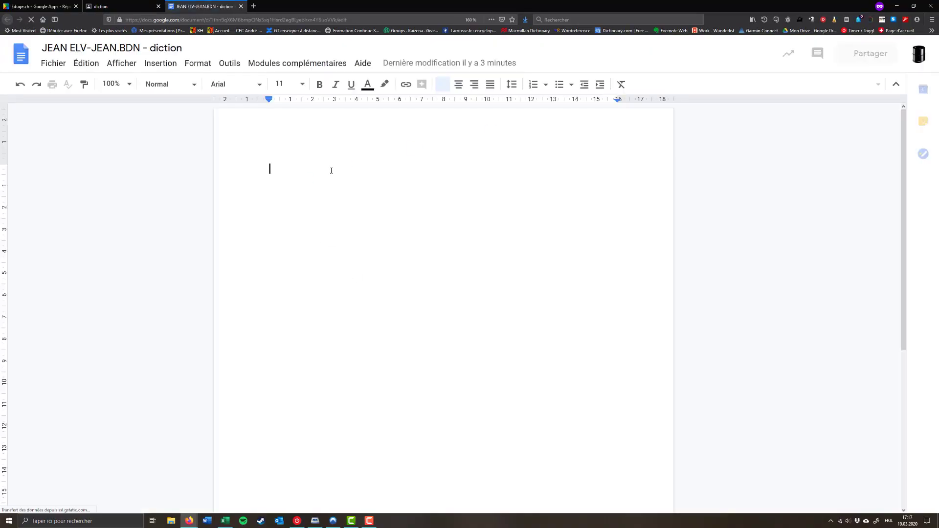
type("dfg dfgg dfgdfg")
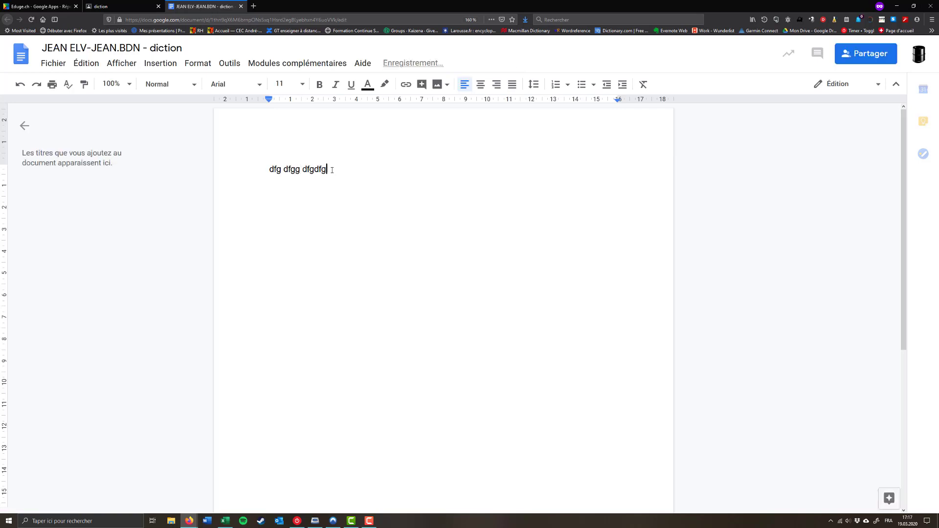
type(" dfgdf gdf gdf df")
key("Return")
type("fdg")
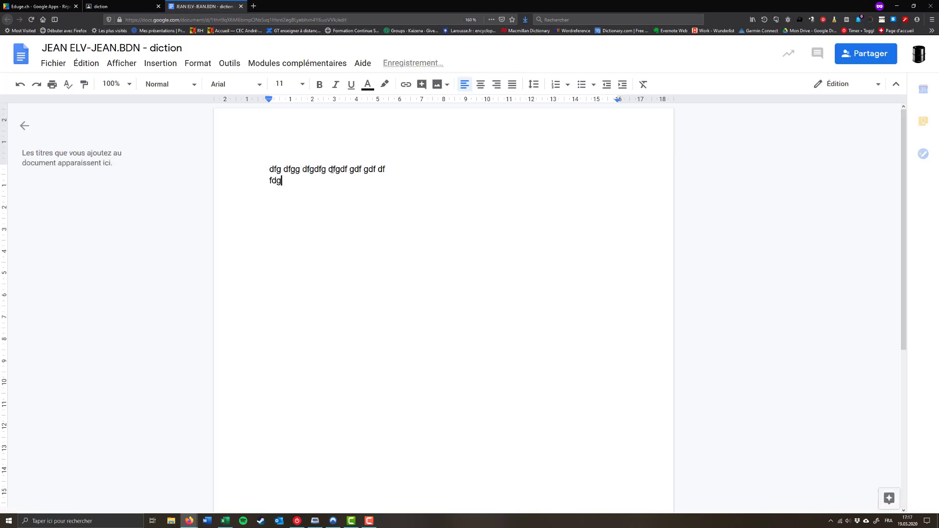
type("df")
key("Return")
key("Return")
type("dfg")
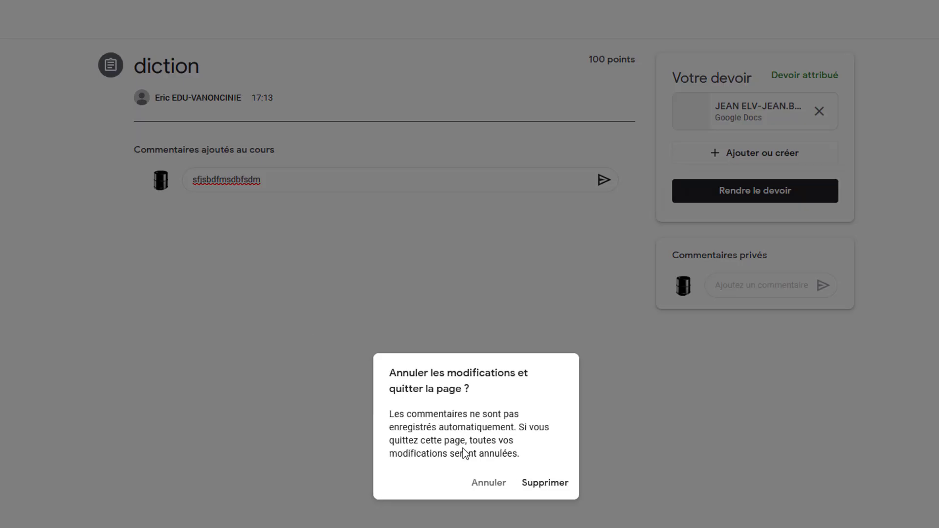
Step: Leave the diction assignment, discarding the unposted comment, and open the full page of the "essai 3" assignment
left_click(553, 494)
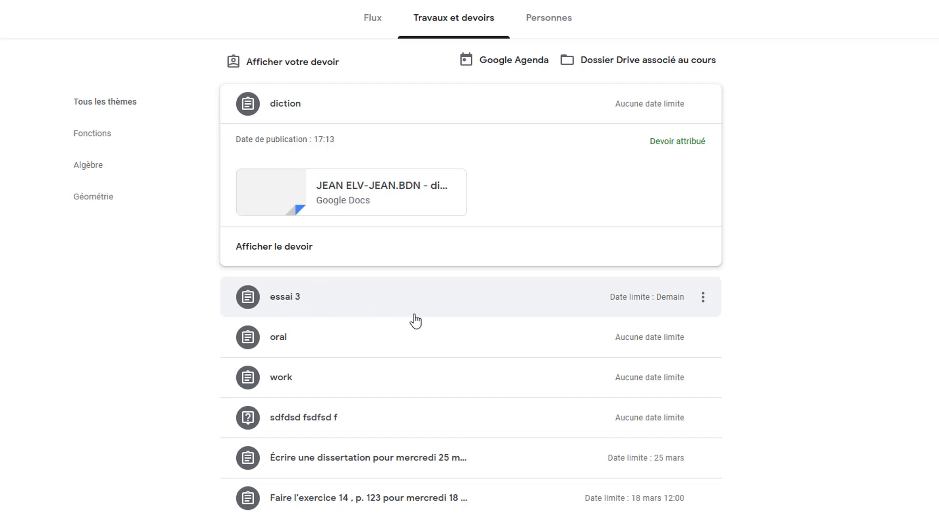
left_click(295, 297)
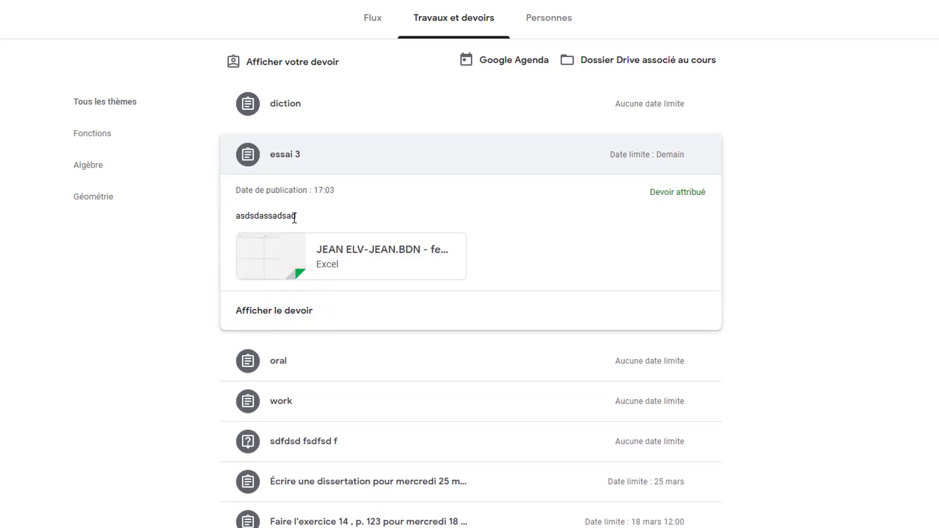
left_click_drag(296, 219, 230, 222)
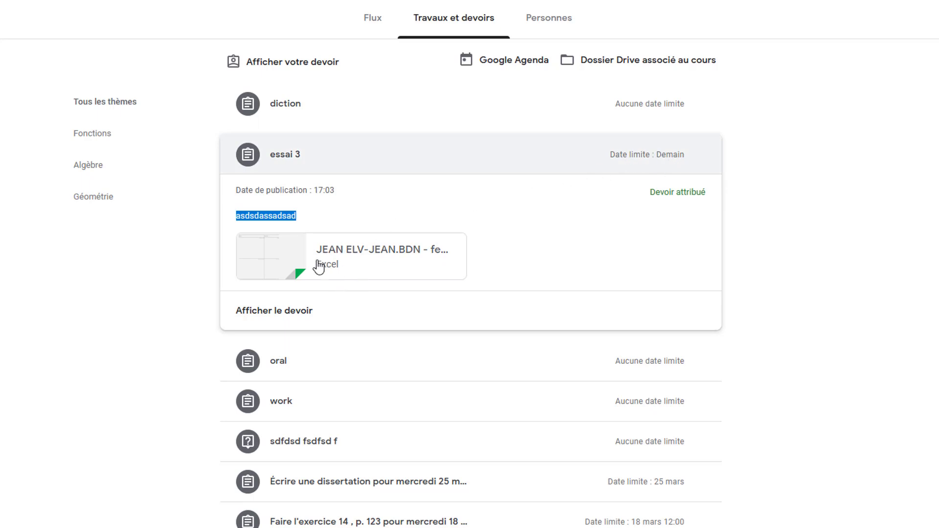
left_click(280, 310)
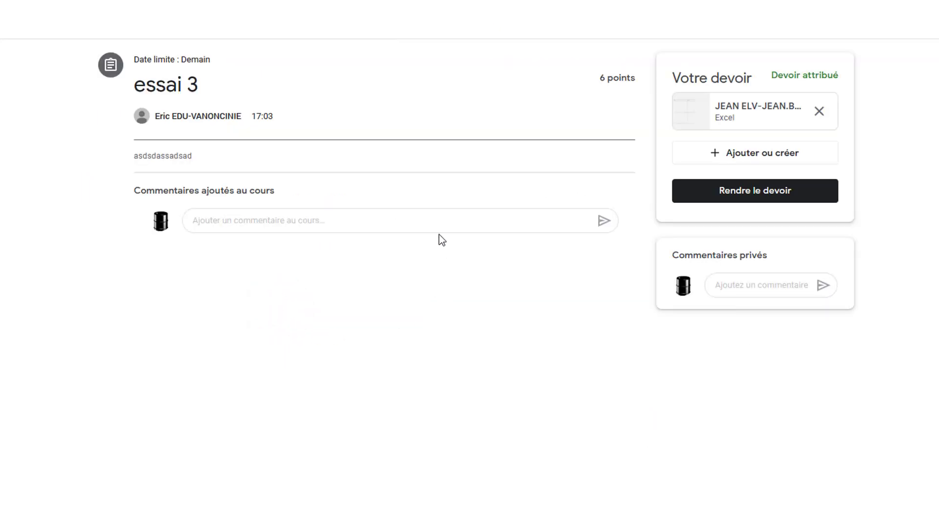
Step: Preview the Excel file attached to the essai 3 assignment, and return to the assignment page
left_click(757, 117)
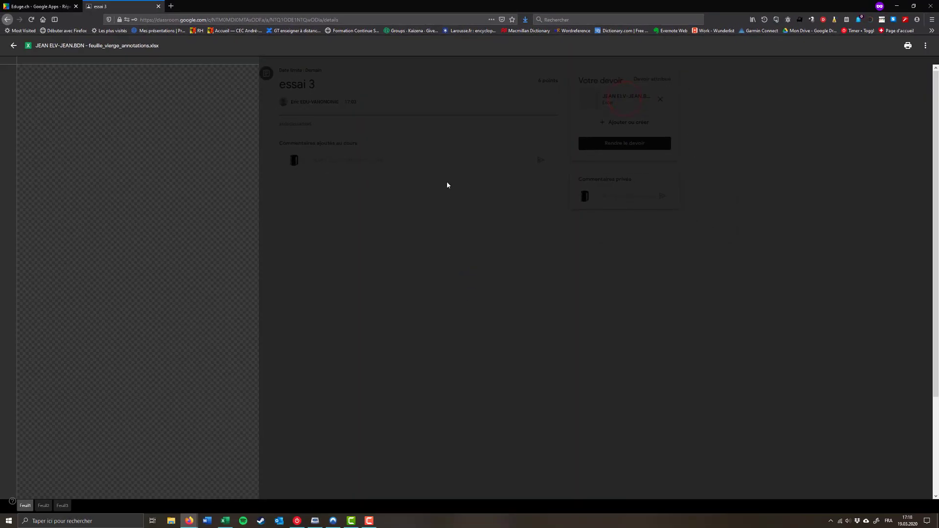
left_click(141, 172)
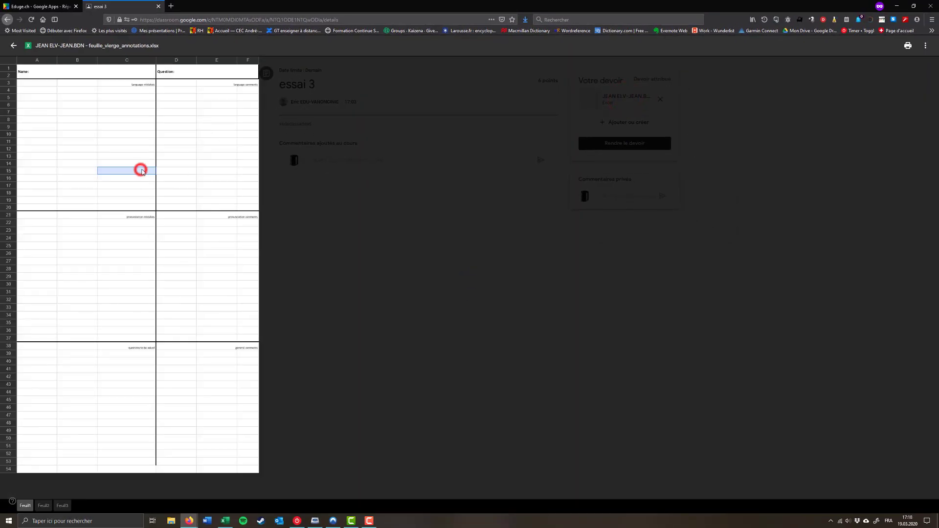
left_click(13, 48)
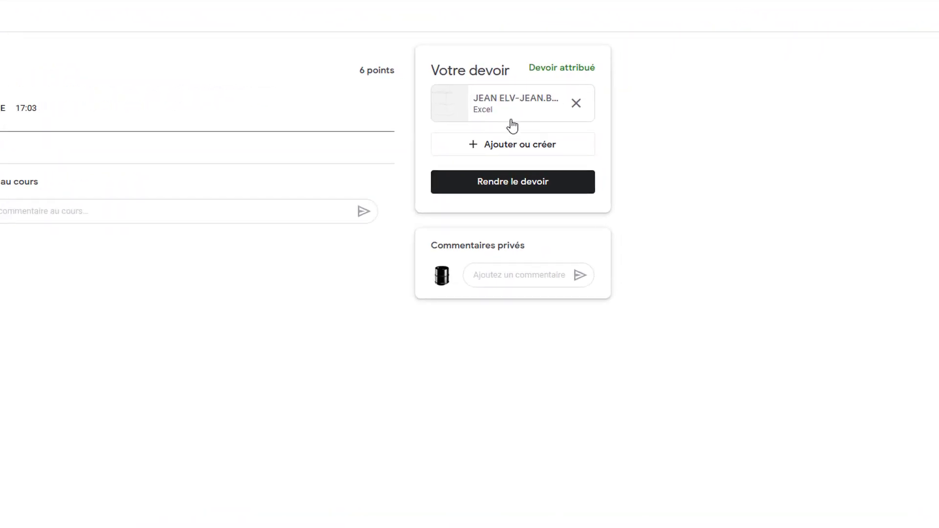
Step: Open the attached Excel file in a new browser tab and download it, choosing to open it with Excel
right_click(522, 104)
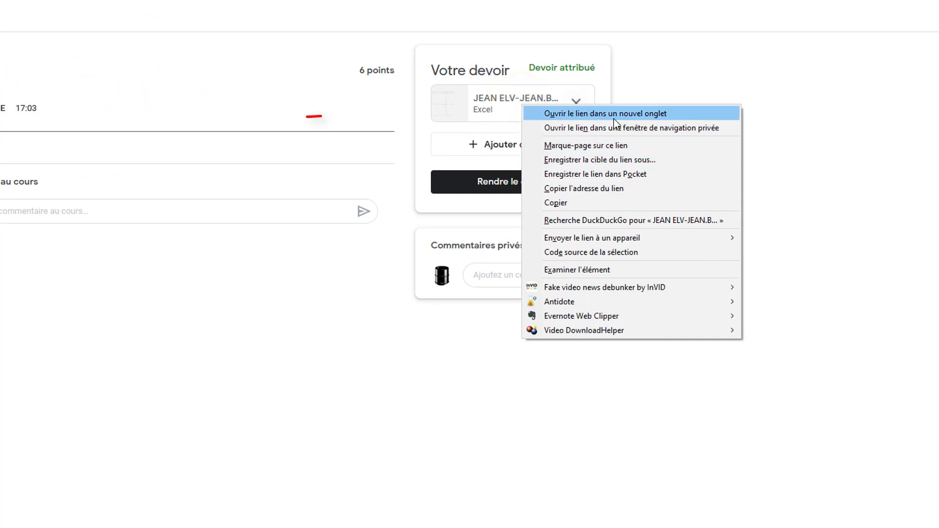
left_click(657, 114)
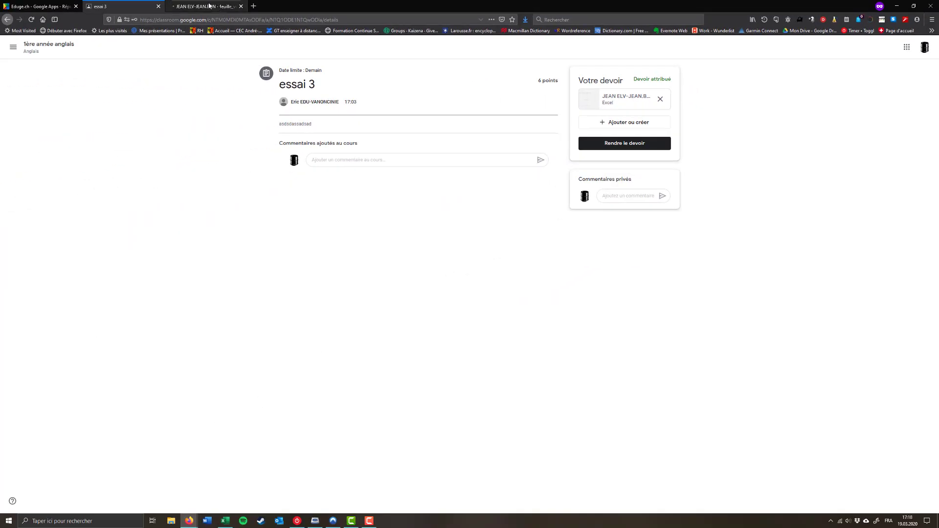
left_click(204, 7)
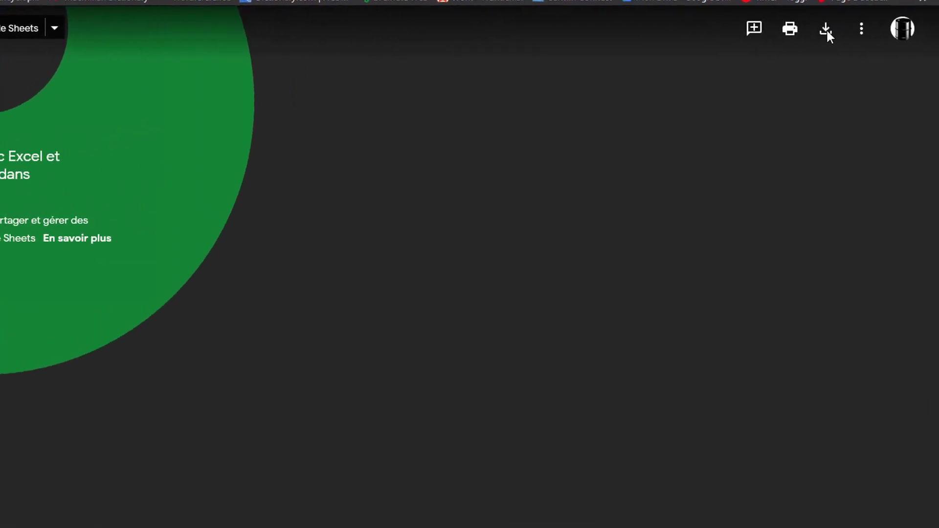
left_click(826, 30)
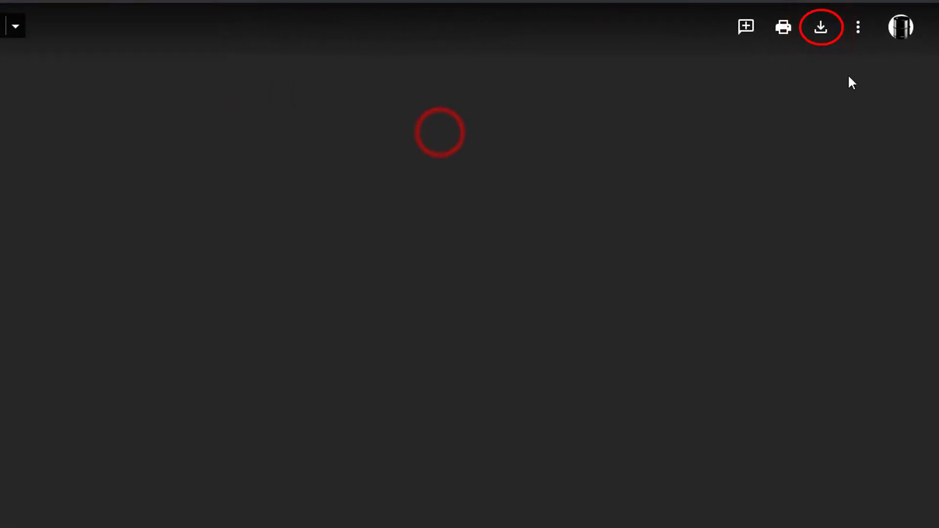
left_click(821, 33)
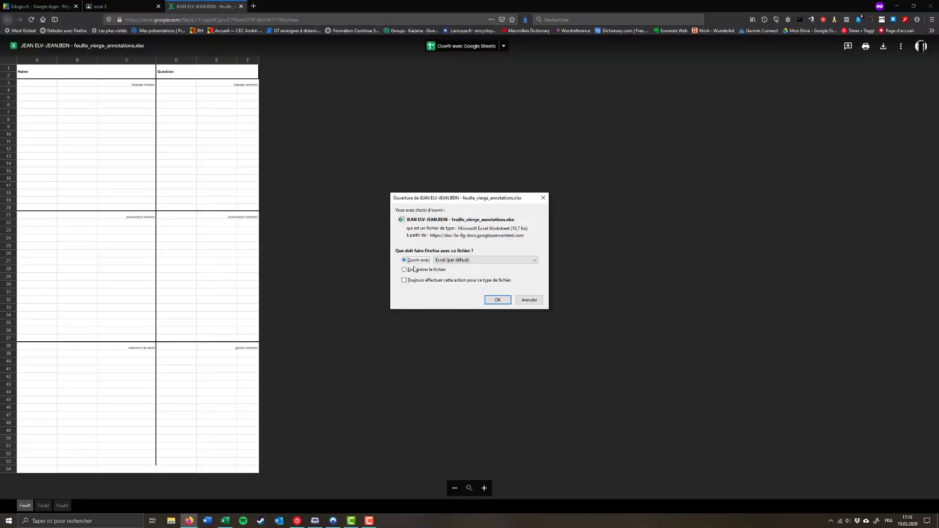
left_click(495, 300)
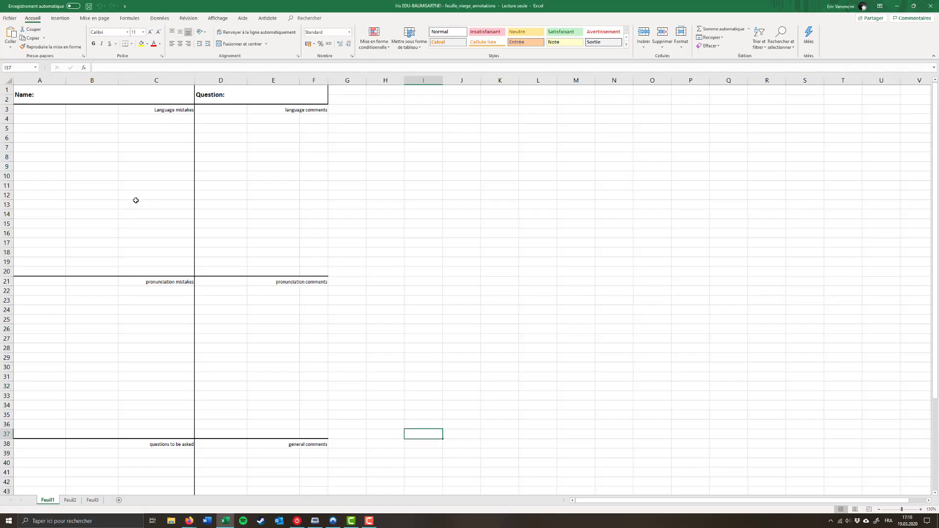
Step: Enter "vc" in C13 and "cvxc" in F14 of the feuille_vierge_annotations workbook already open in Excel
left_click(135, 202)
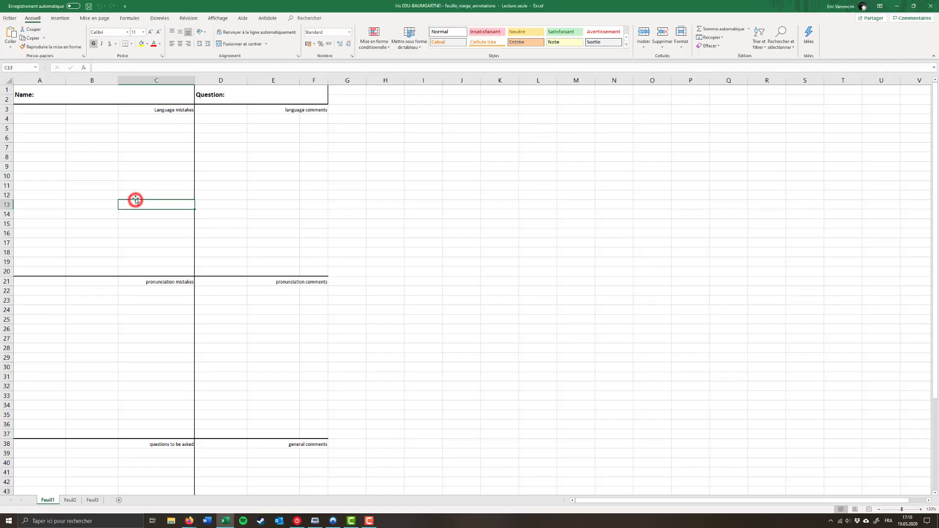
type("vc")
left_click(319, 215)
type("cvxc")
left_click(272, 319)
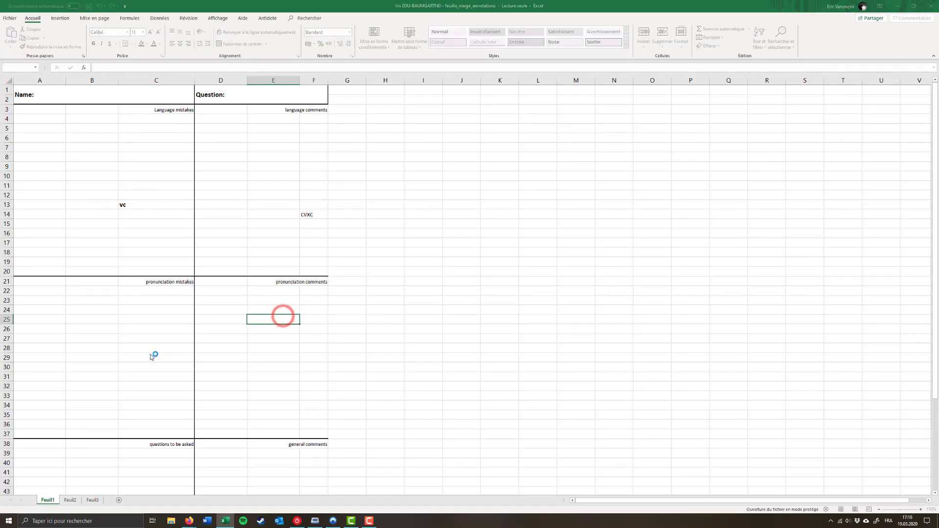
left_click(149, 356)
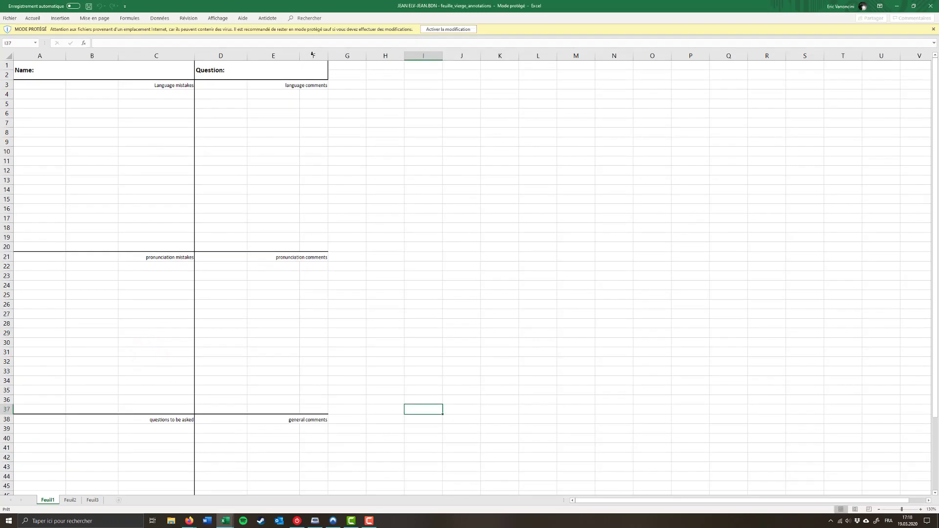
Step: Enable editing in the downloaded workbook and enter "xcvc" in E9 and "xcv" in D13
left_click(444, 30)
left_click(263, 165)
type("xc")
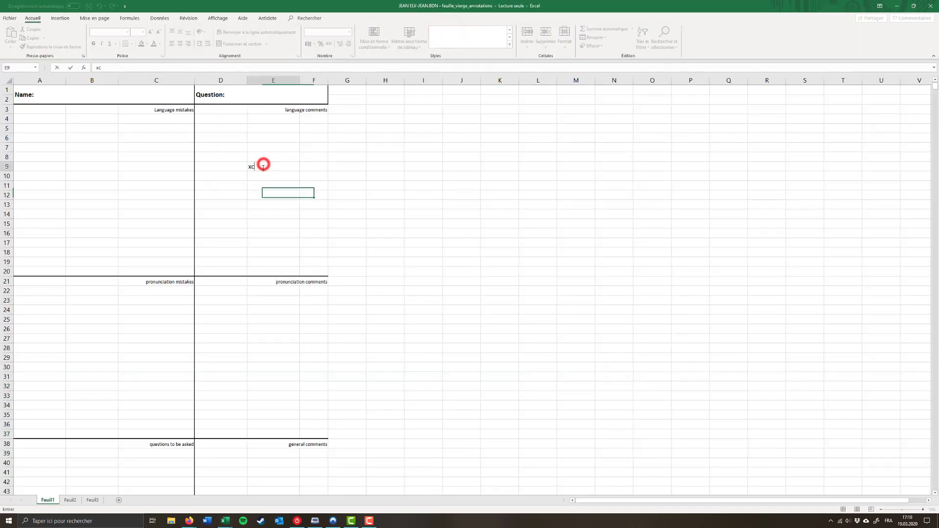
type("vc")
left_click(237, 205)
type("xcv")
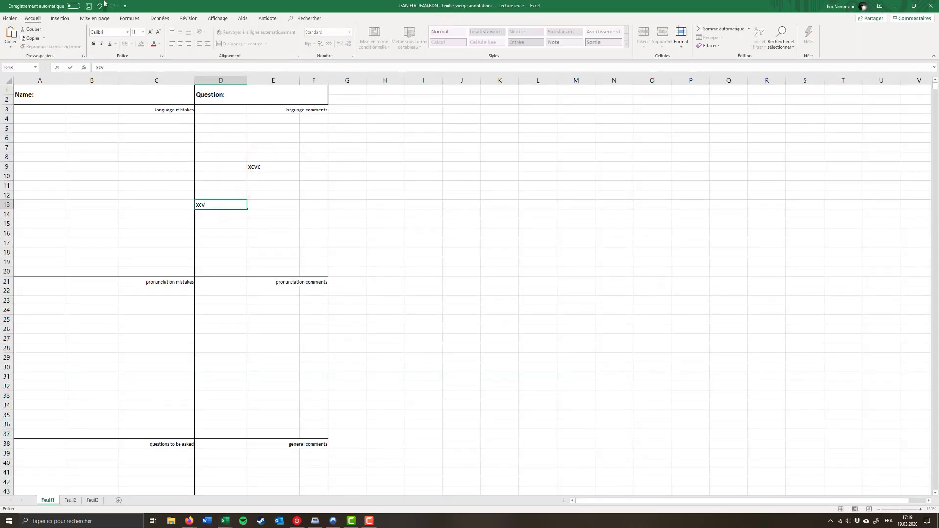
Step: Save a copy of the edited workbook in the Téléchargements folder under the suggested file name, and close it
left_click(90, 6)
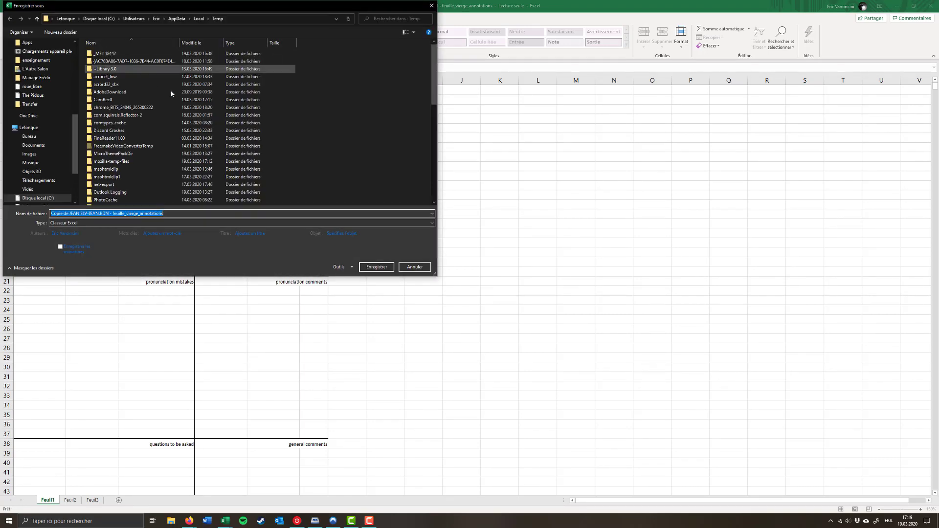
scroll(39, 104, "up", 10)
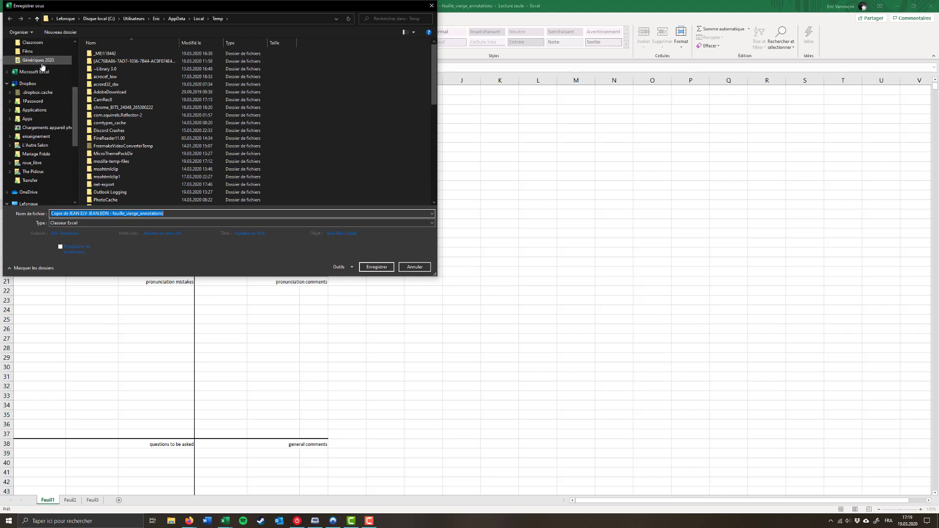
left_click(38, 65)
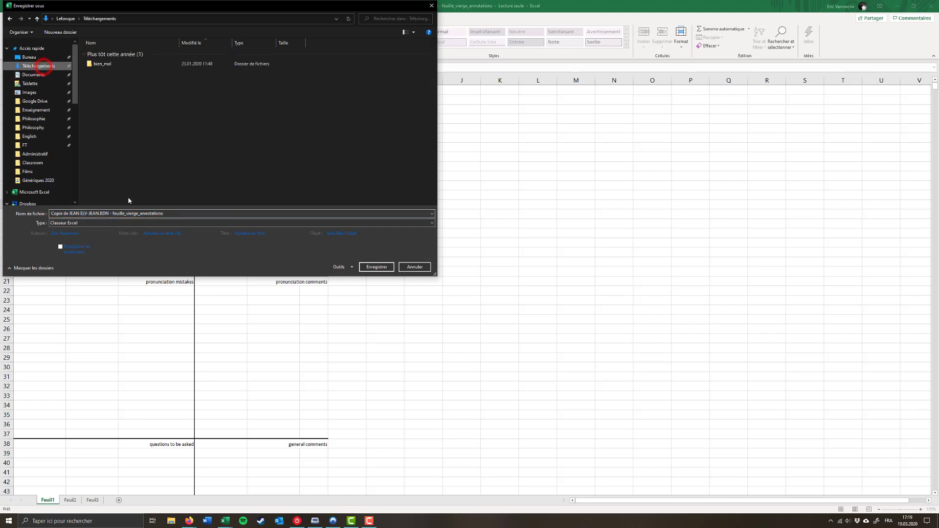
left_click(377, 267)
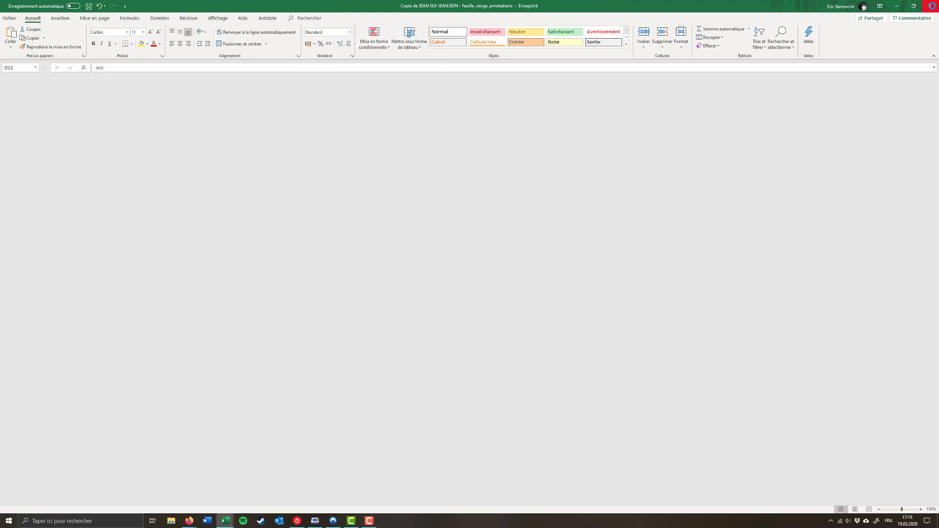
left_click(932, 5)
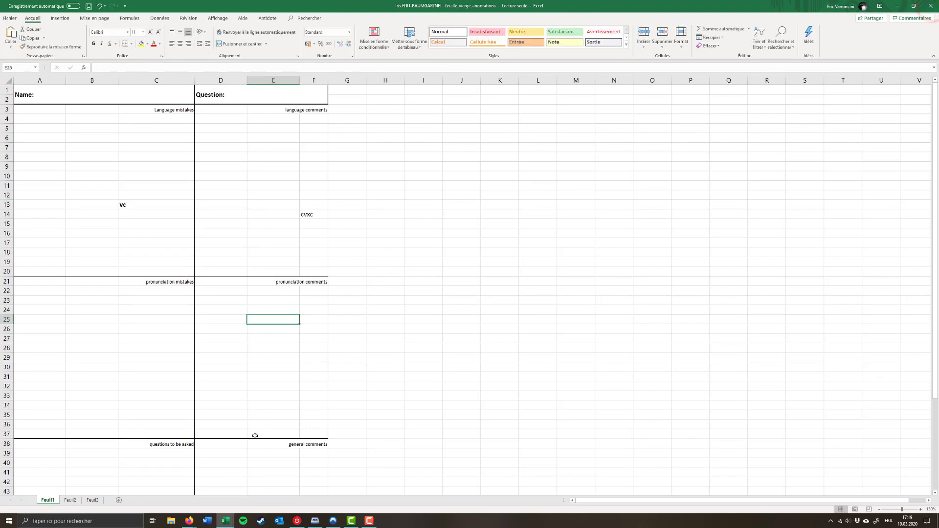
Step: In Firefox, attach the saved feuille_vierge_annotations copy from Téléchargements to the essai 3 assignment and remove the original Excel attachment
mouse_move(189, 521)
left_click(172, 489)
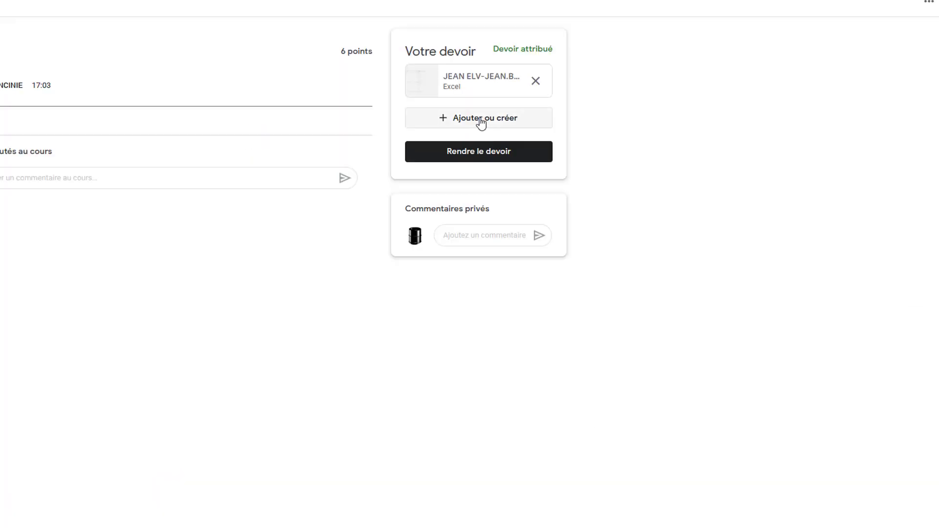
left_click(481, 124)
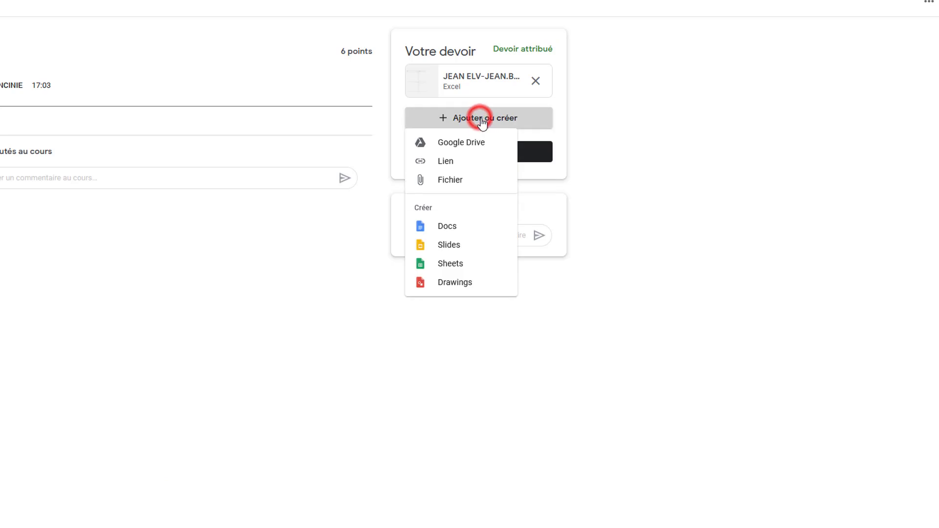
left_click(471, 189)
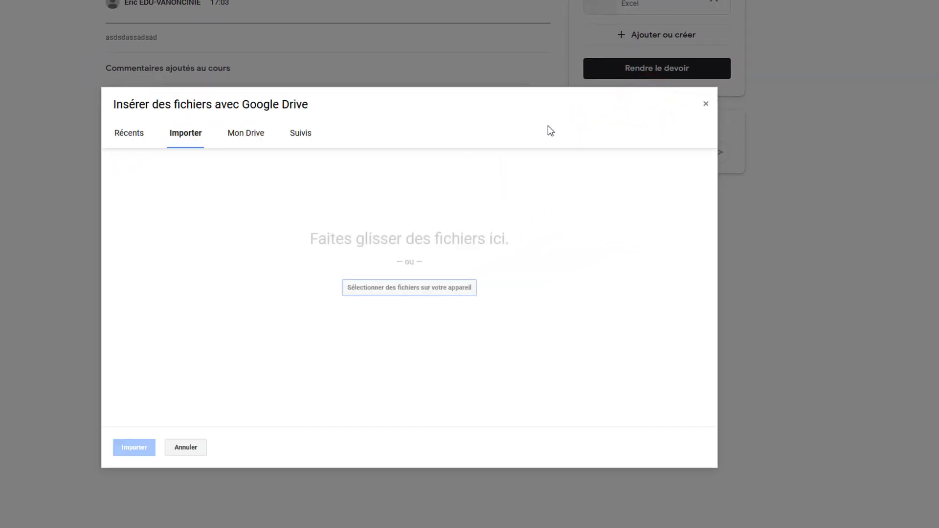
left_click(396, 289)
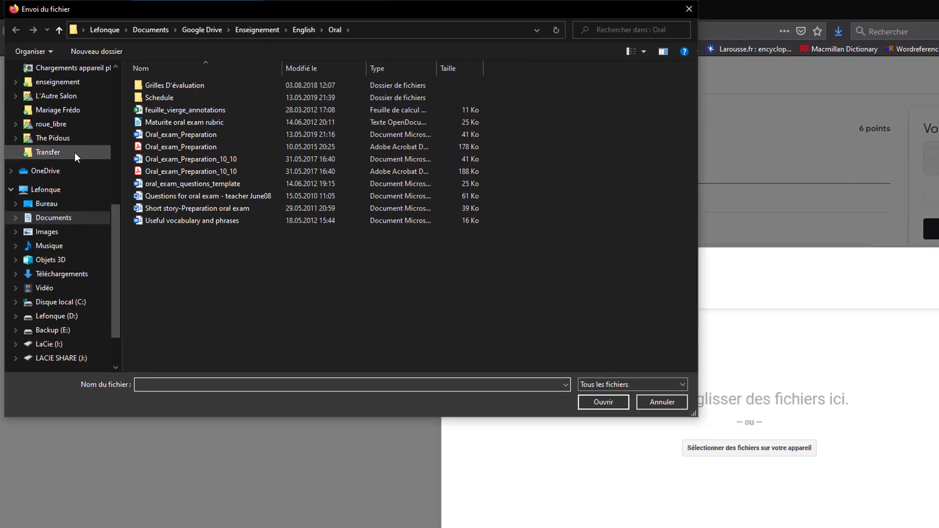
scroll(74, 152, "up", 10)
left_click(62, 104)
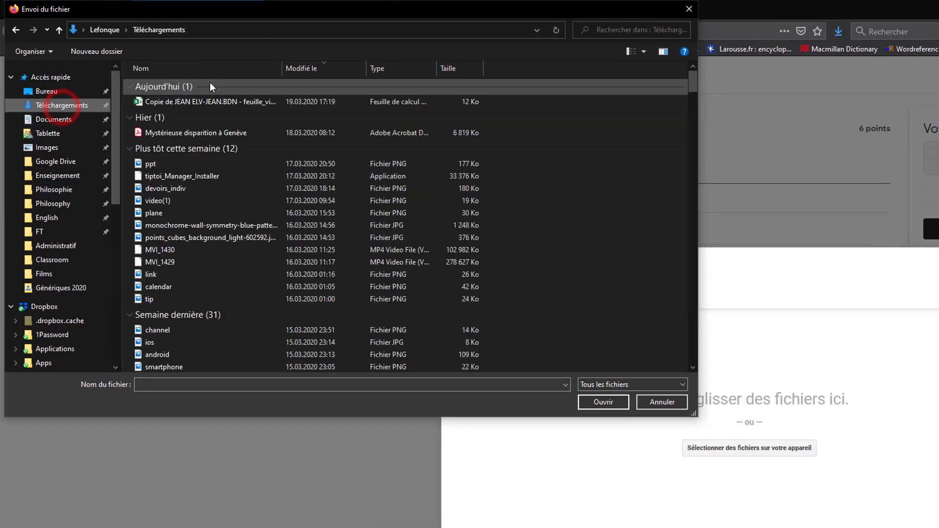
left_click(191, 102)
left_click(605, 406)
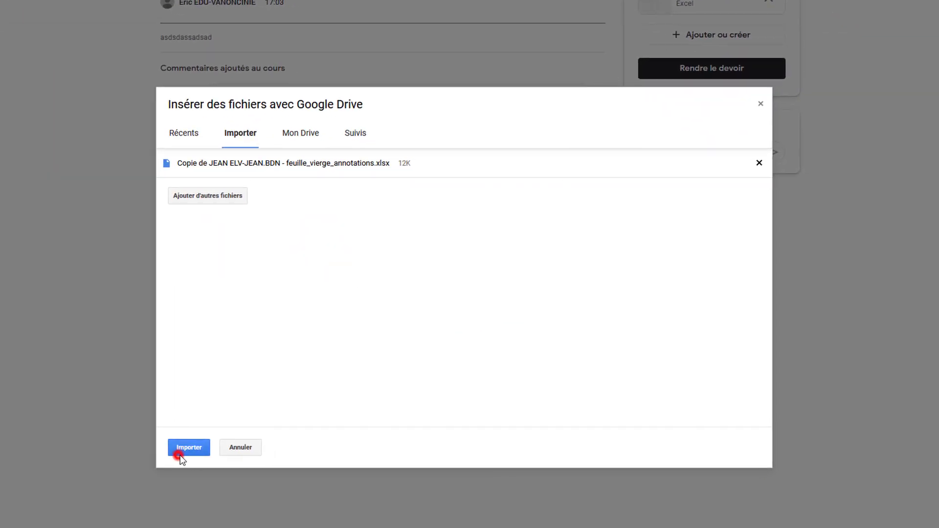
left_click(180, 456)
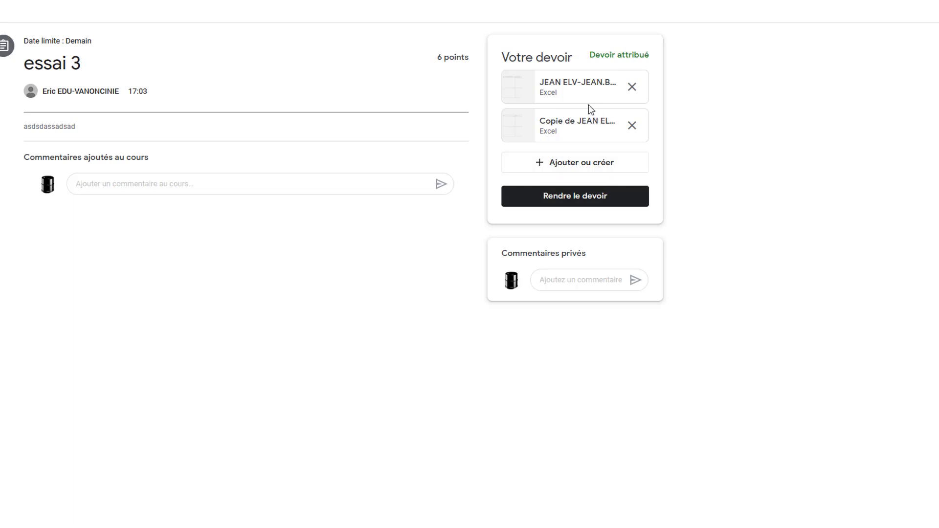
left_click(632, 88)
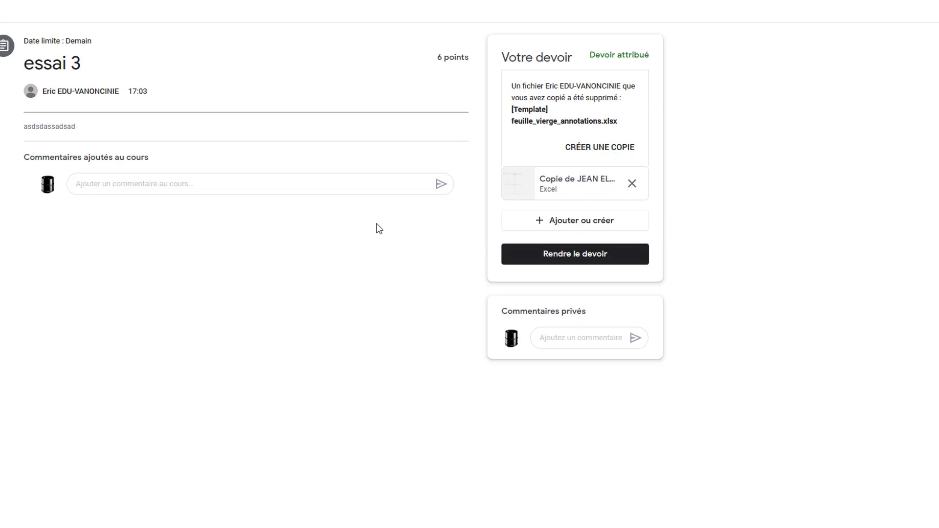
Step: Open the attached workbook copy in a new window and download it, choosing to open it with Excel
right_click(572, 182)
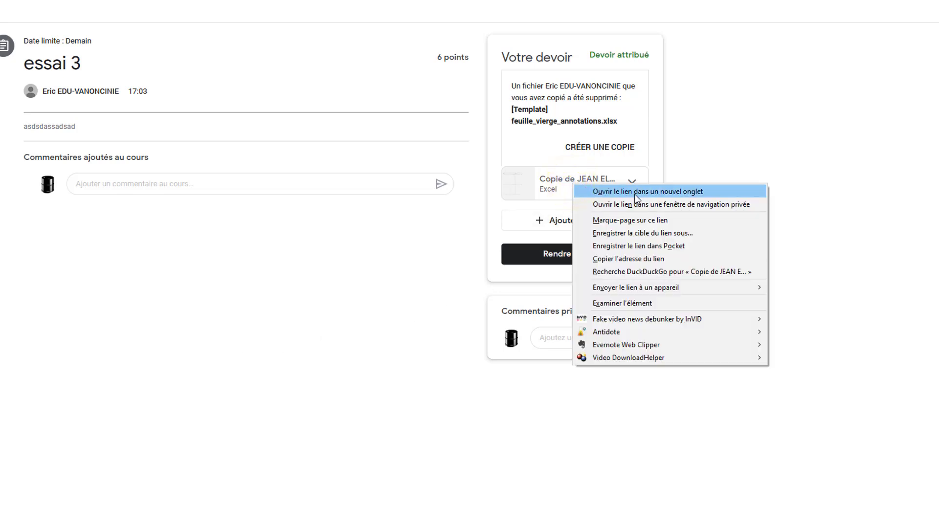
left_click(434, 214)
left_click(589, 179)
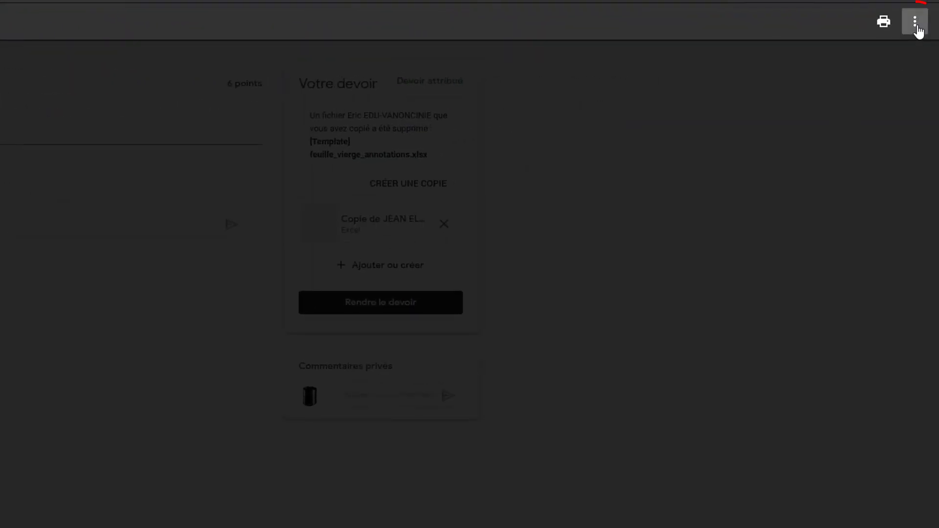
left_click(916, 27)
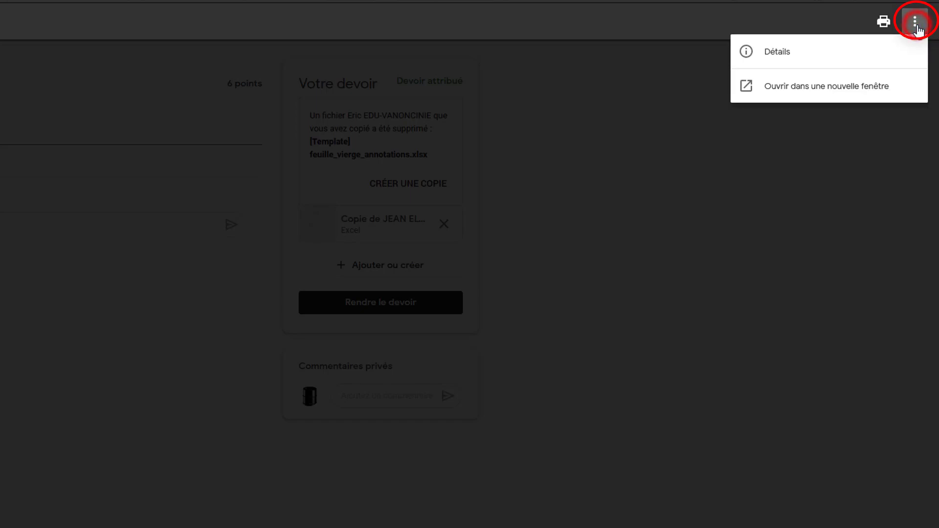
left_click(837, 93)
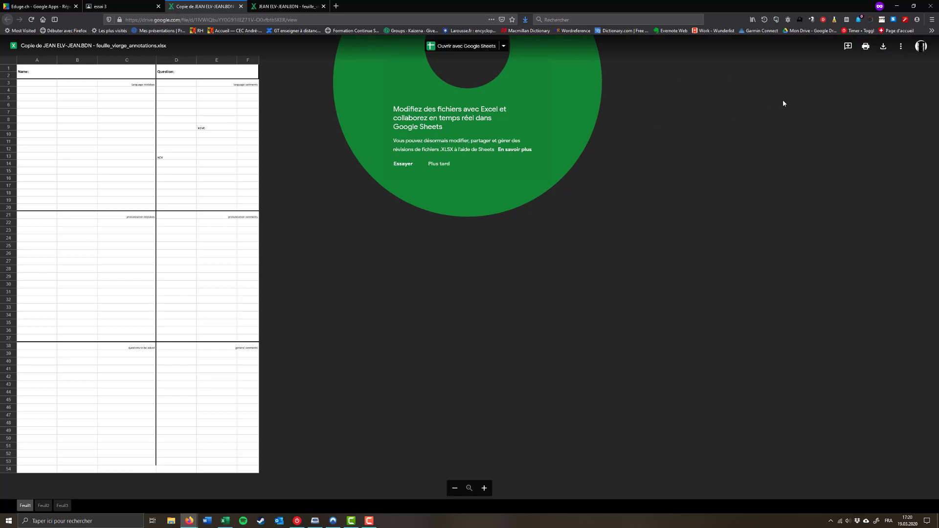
left_click(825, 93)
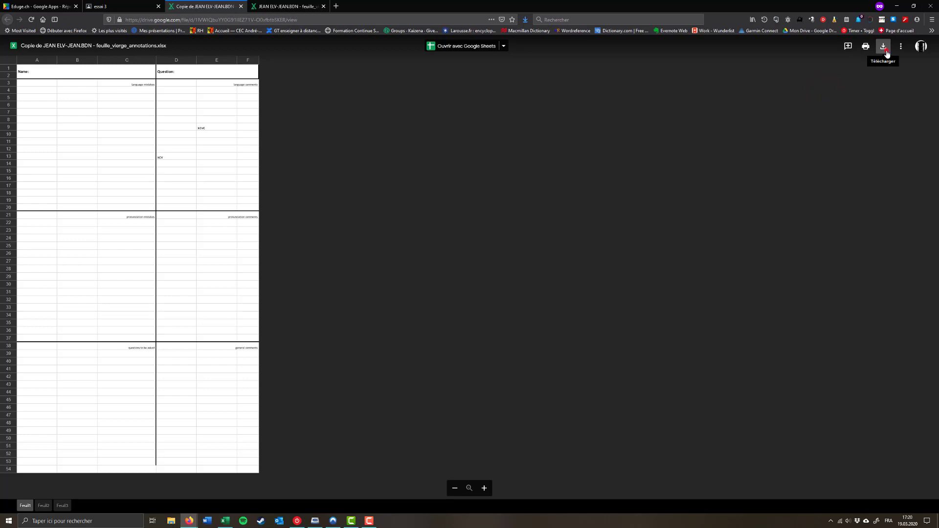
left_click(886, 51)
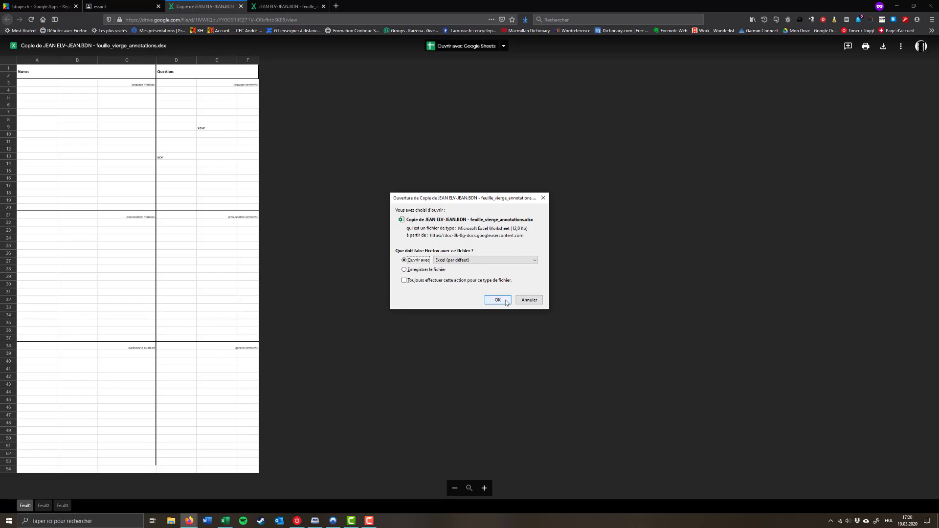
left_click(497, 300)
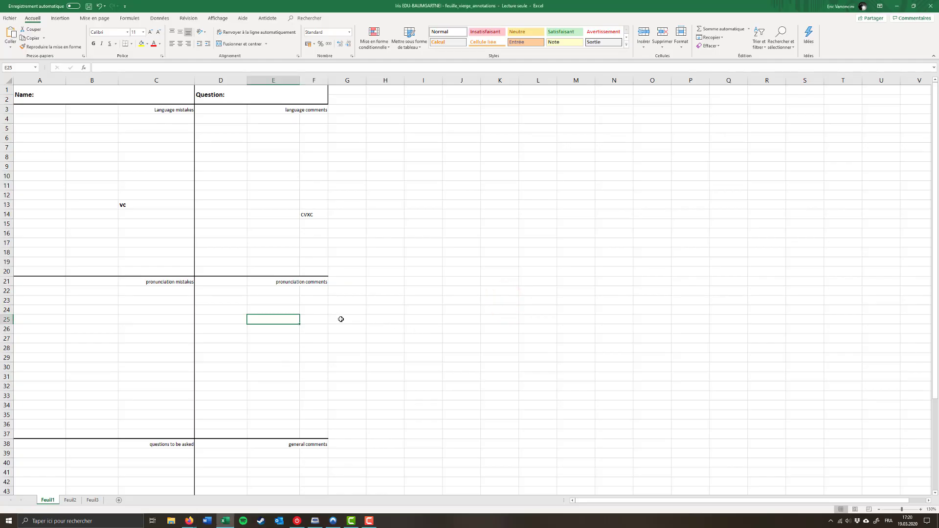
Step: Enter "vxcvcxv" in E25 of the workbook already open in Excel, and enable editing in the downloaded copy
type("hello")
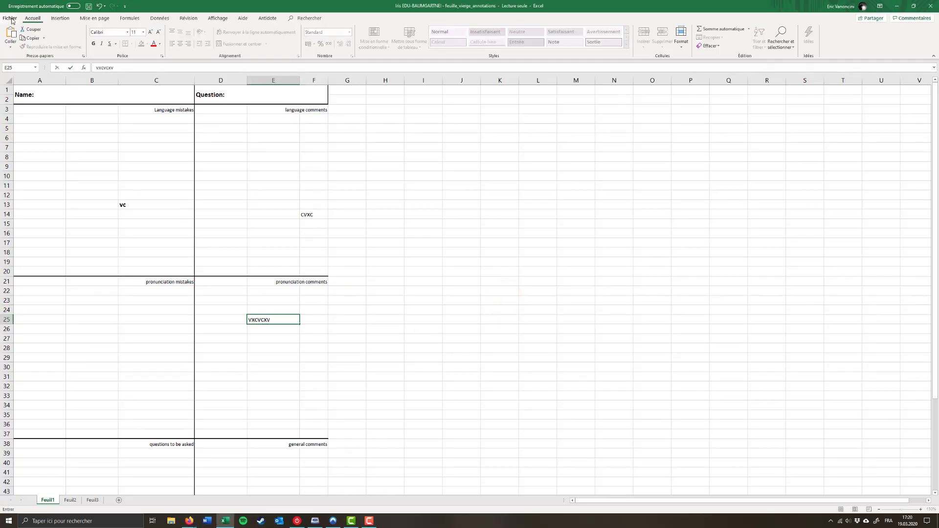
left_click(9, 18)
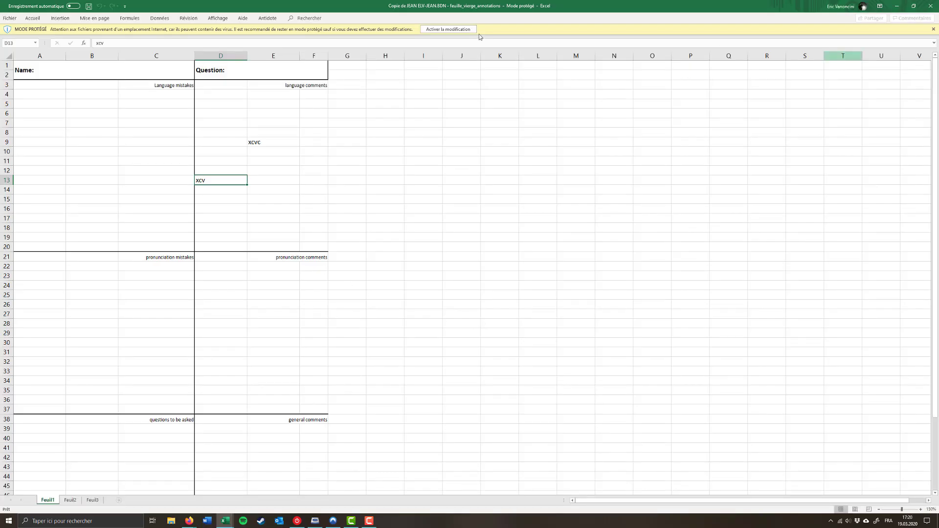
left_click(447, 31)
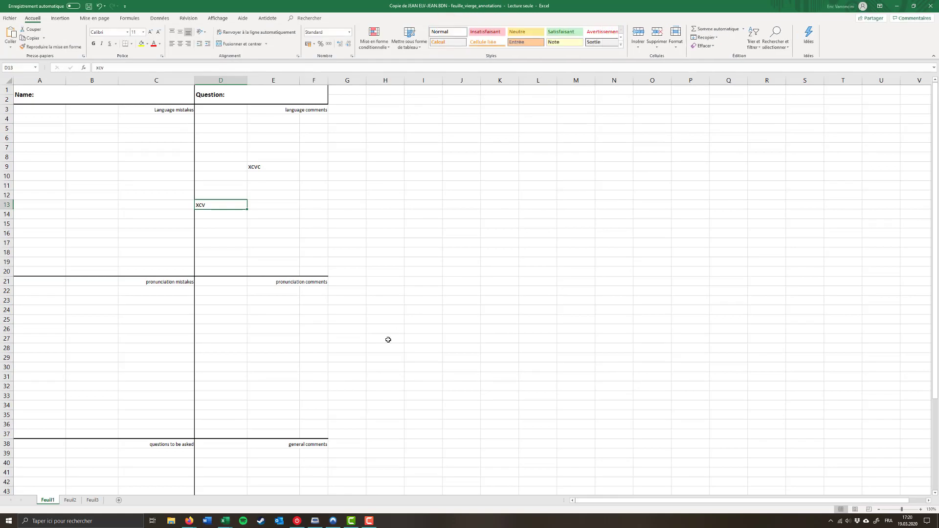